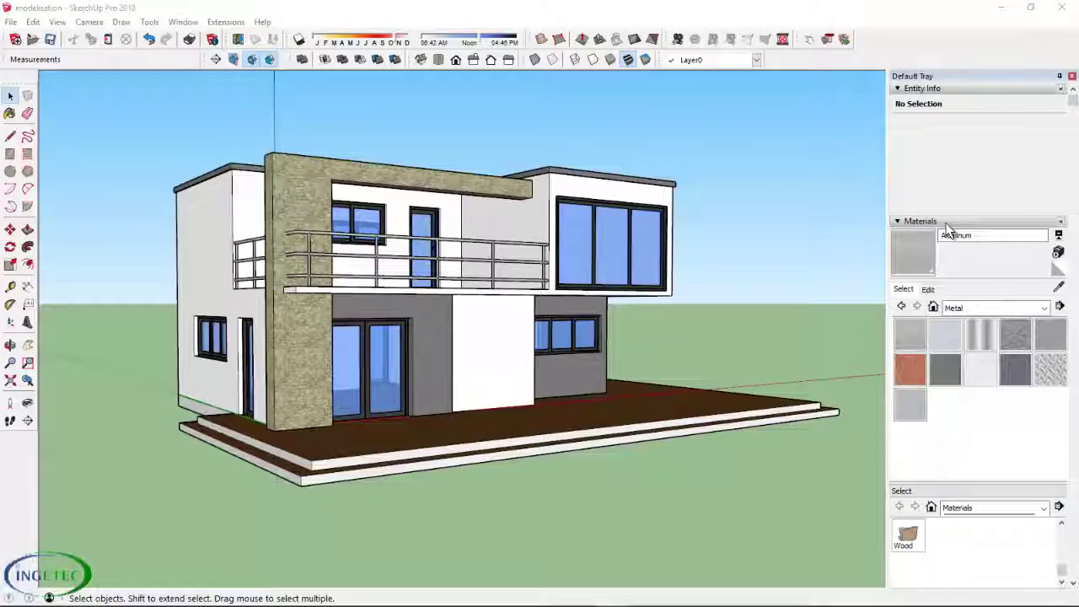
# Swap the Materials panel for the Scenes panel in the Default Tray and pick Position Camera.
pyautogui.click(947, 223)
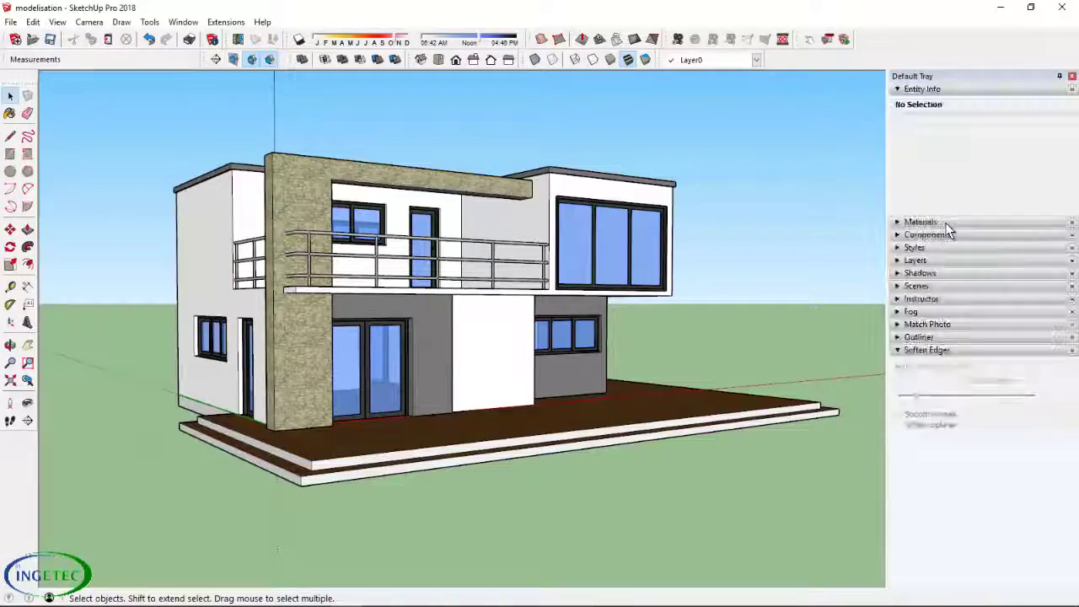
pyautogui.click(946, 285)
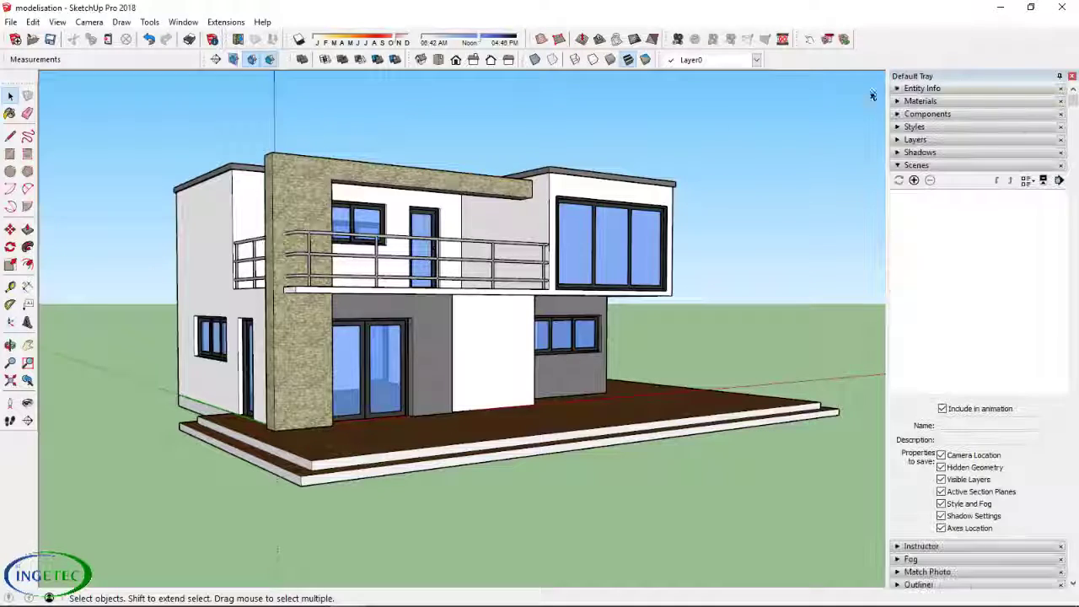
pyautogui.click(11, 405)
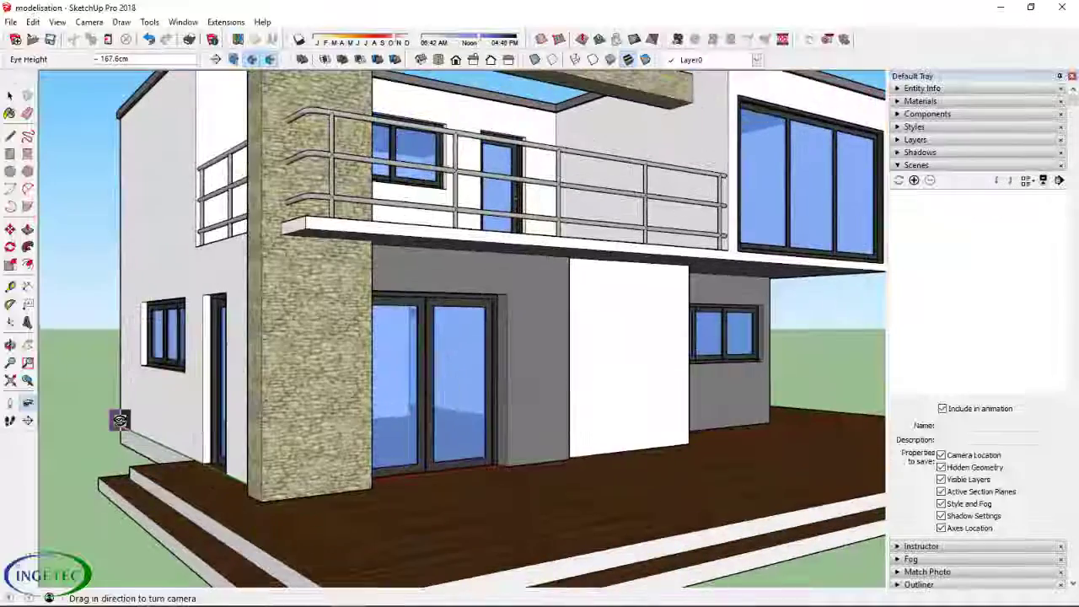
# Walk, look around and orbit to a close 167.6cm eye-level view of the terrace and left side.
pyautogui.moveTo(377, 523)
pyautogui.mouseDown()
pyautogui.moveTo(420, 482)
pyautogui.moveTo(270, 436)
pyautogui.mouseUp()
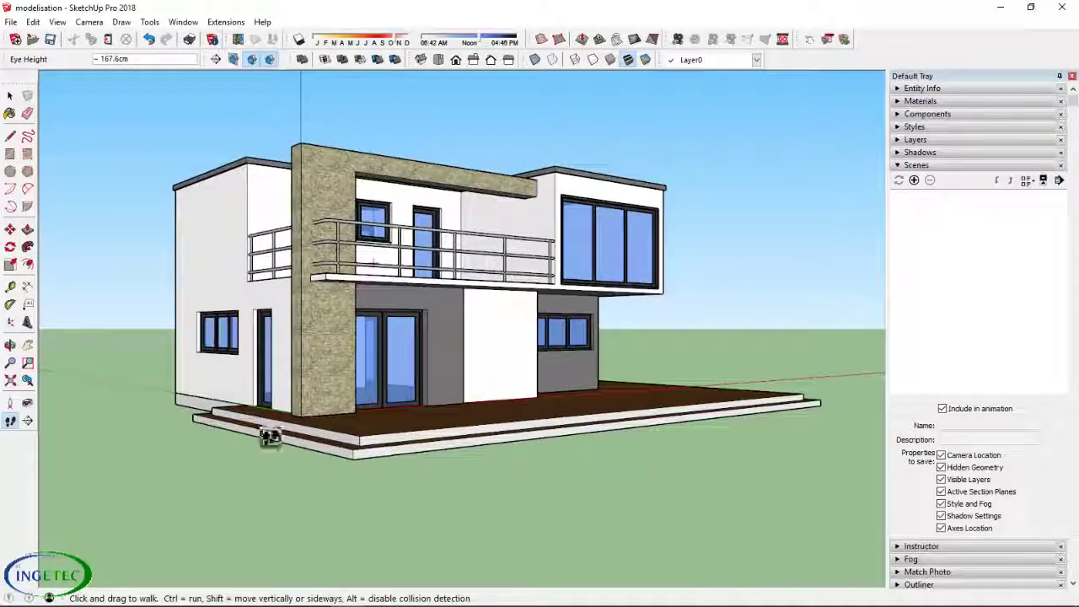
pyautogui.click(27, 403)
pyautogui.moveTo(126, 386); pyautogui.dragTo(243, 385)
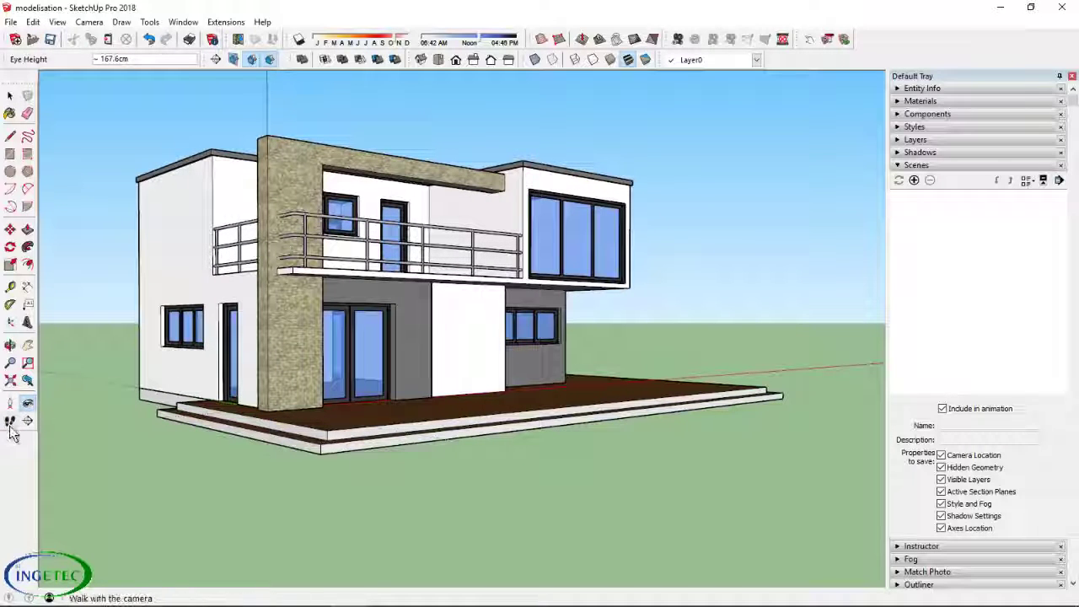
pyautogui.moveTo(286, 479)
pyautogui.mouseDown()
pyautogui.moveTo(284, 365)
pyautogui.moveTo(214, 396)
pyautogui.mouseUp()
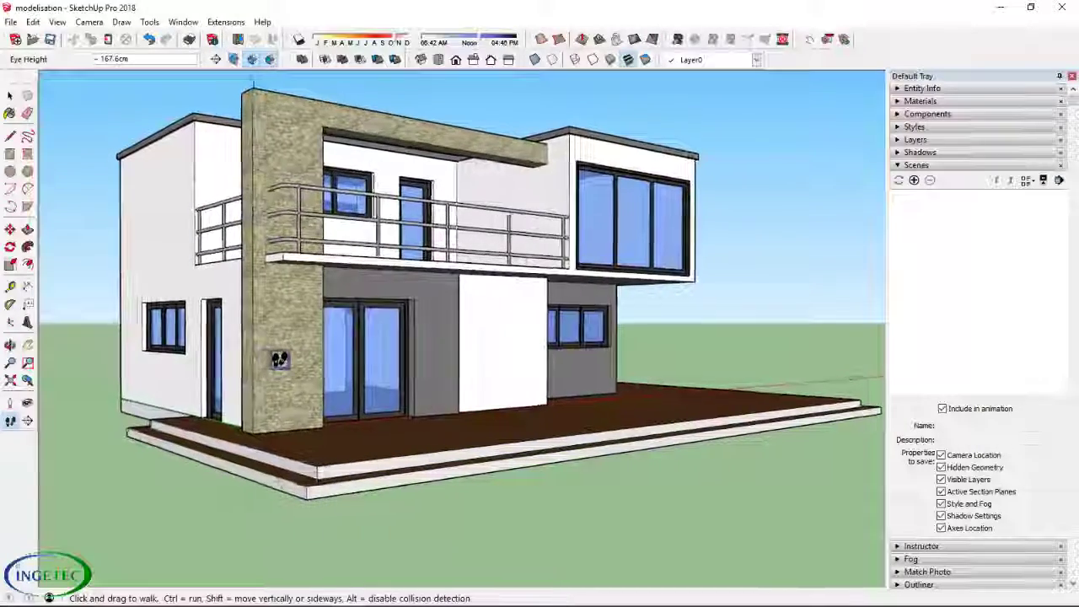
pyautogui.moveTo(250, 428); pyautogui.dragTo(271, 400)
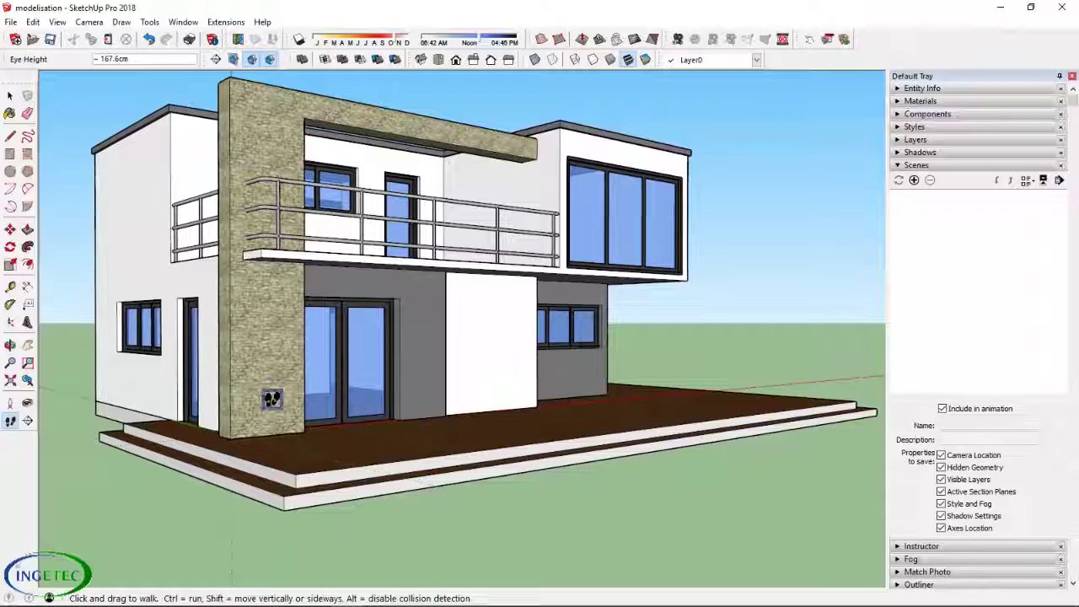
pyautogui.moveTo(284, 453); pyautogui.dragTo(290, 445, button='middle')
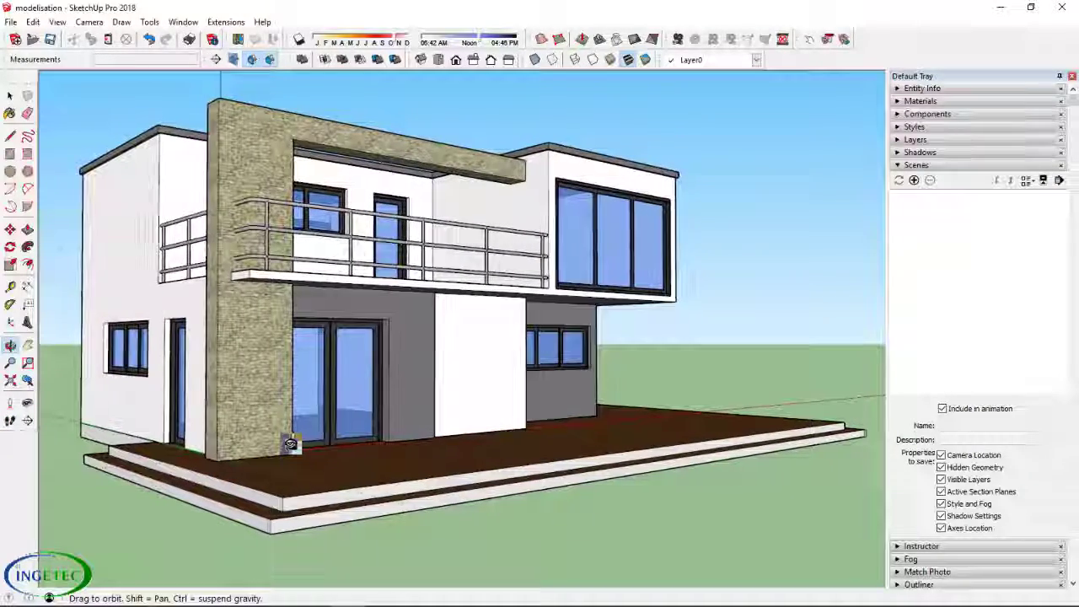
pyautogui.moveTo(288, 447); pyautogui.dragTo(444, 416)
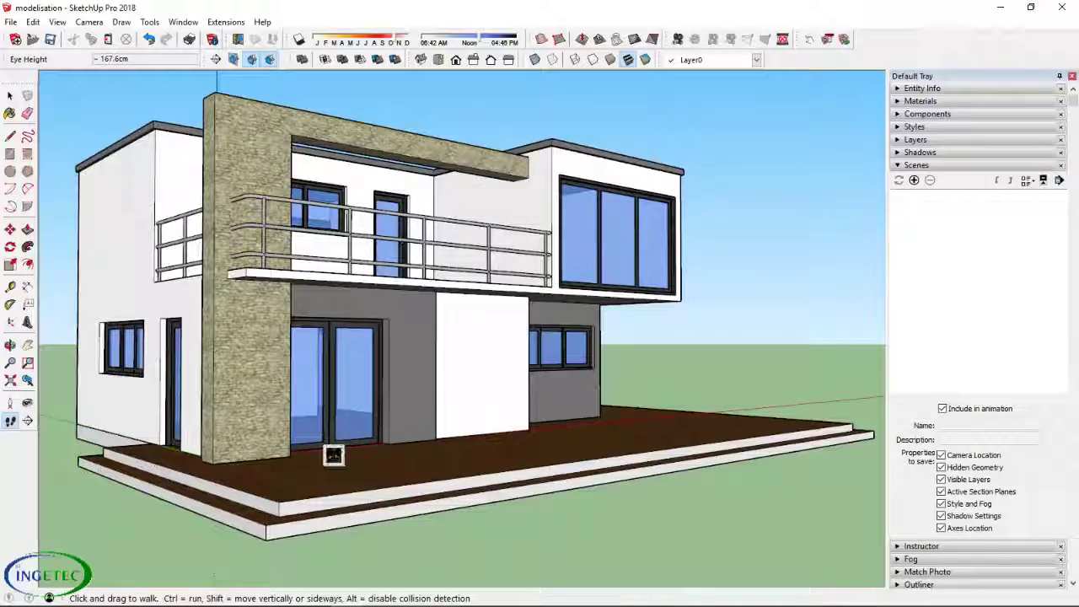
pyautogui.moveTo(334, 455); pyautogui.dragTo(344, 452, button='middle')
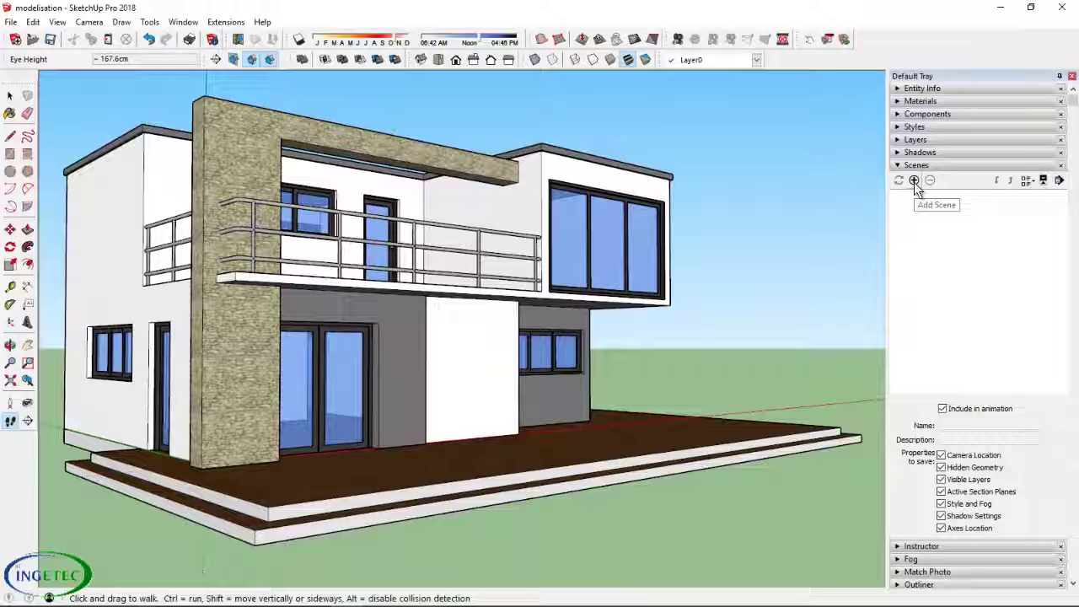
# Turn on shadows, then adjust the time of day and move the date toward summer.
pyautogui.click(300, 42)
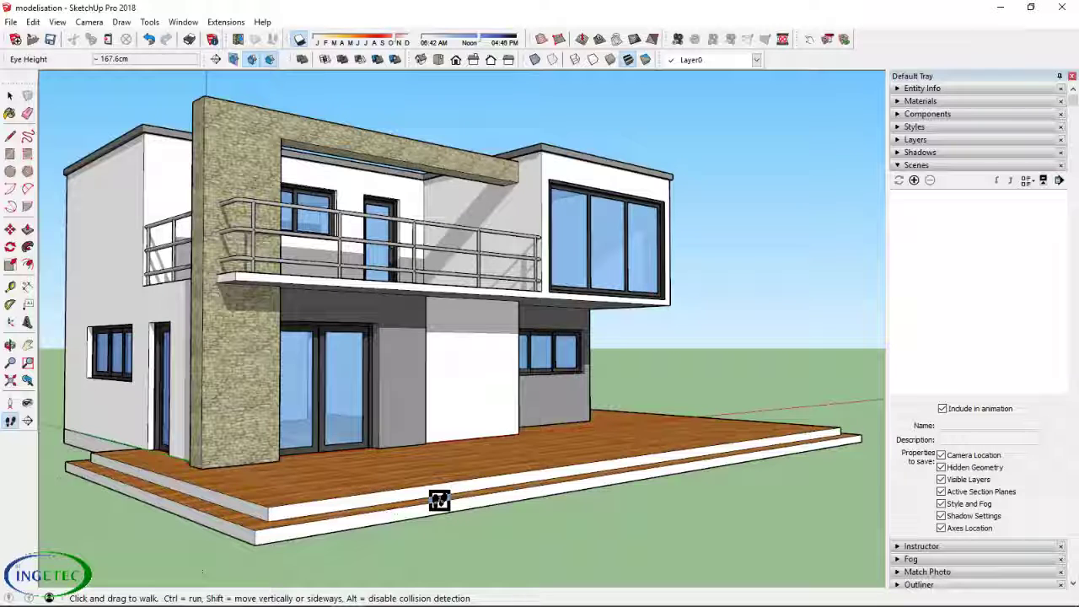
pyautogui.moveTo(488, 42)
pyautogui.mouseDown()
pyautogui.moveTo(470, 42)
pyautogui.moveTo(496, 51)
pyautogui.mouseUp()
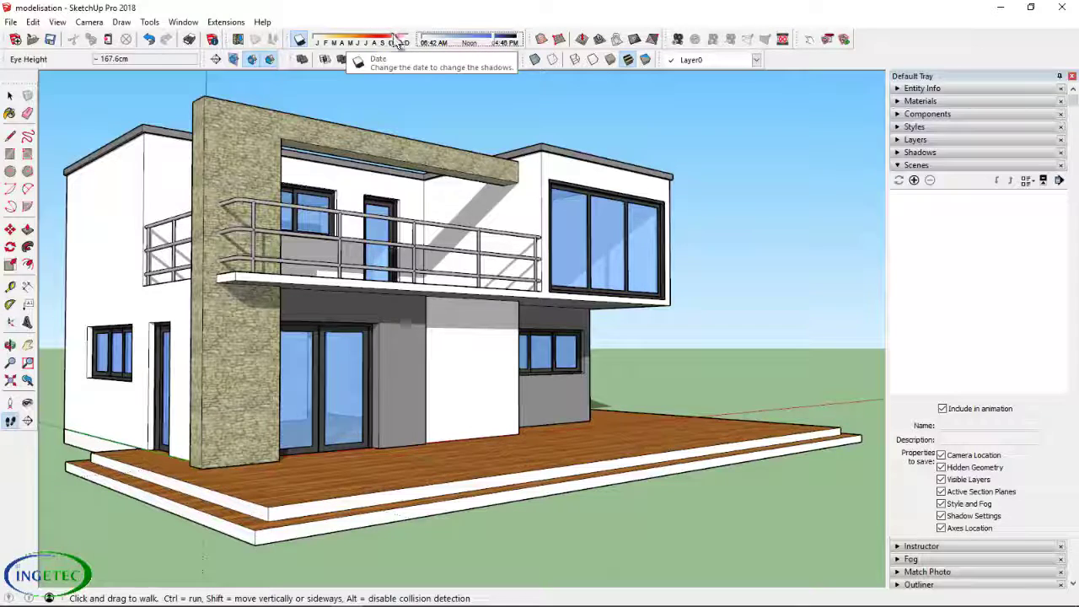
pyautogui.moveTo(399, 42); pyautogui.dragTo(338, 44)
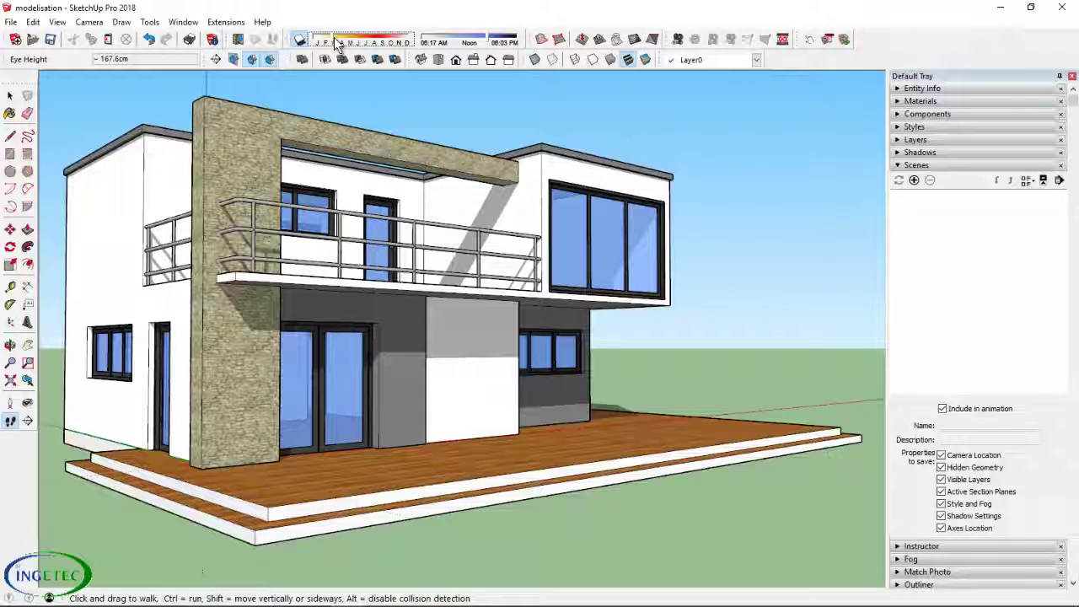
# Add the shadowed view as Scene 1, then walk and orbit to face the rear facade.
pyautogui.click(916, 178)
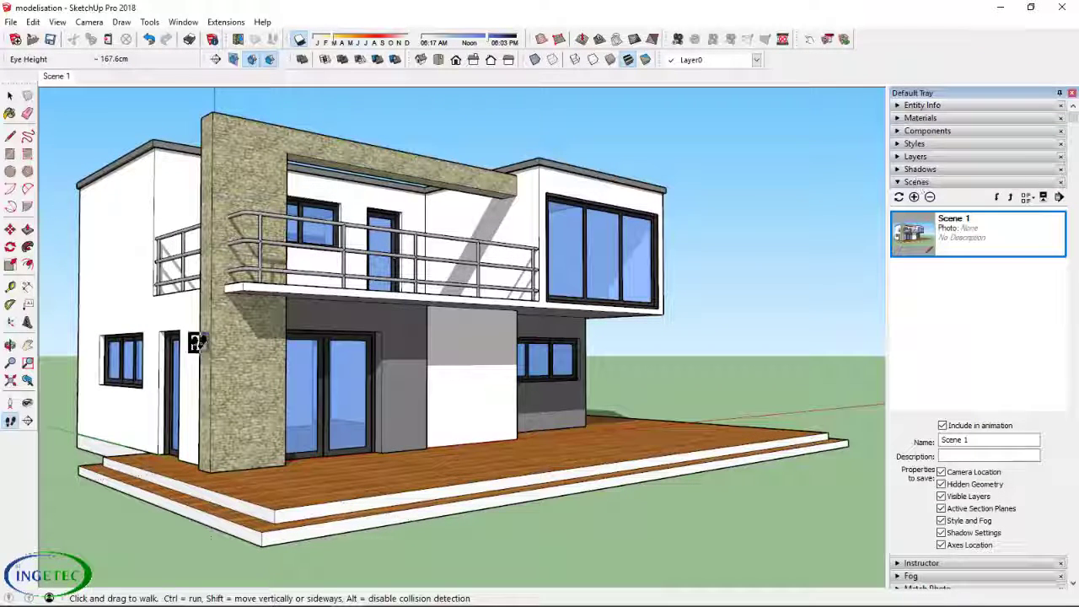
pyautogui.moveTo(531, 420); pyautogui.dragTo(622, 419)
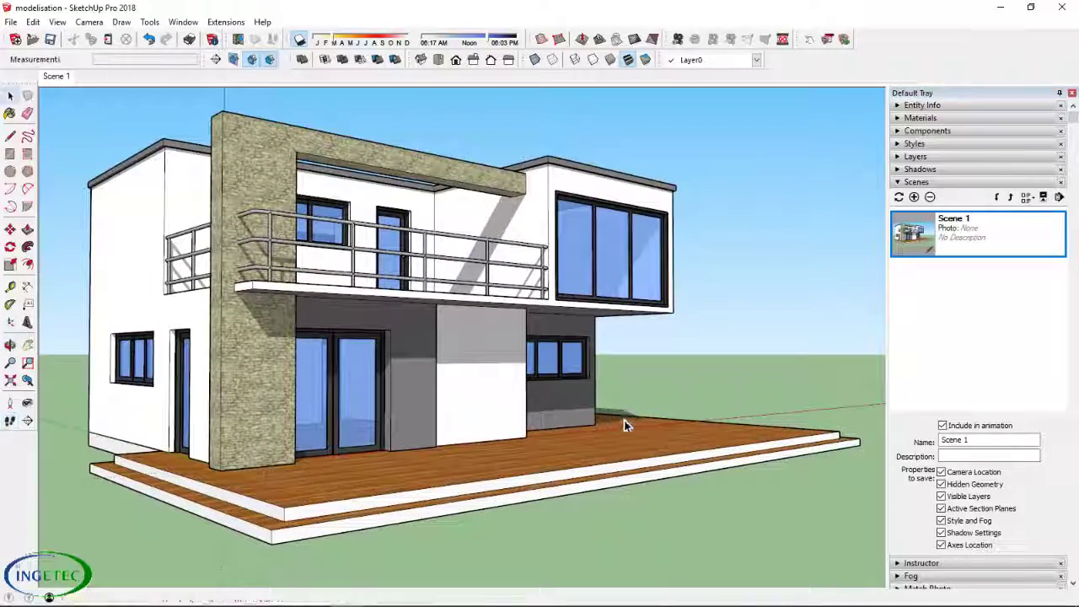
pyautogui.moveTo(747, 446)
pyautogui.mouseDown(button='middle')
pyautogui.moveTo(388, 453)
pyautogui.moveTo(299, 441)
pyautogui.moveTo(98, 452)
pyautogui.mouseUp(button='middle')
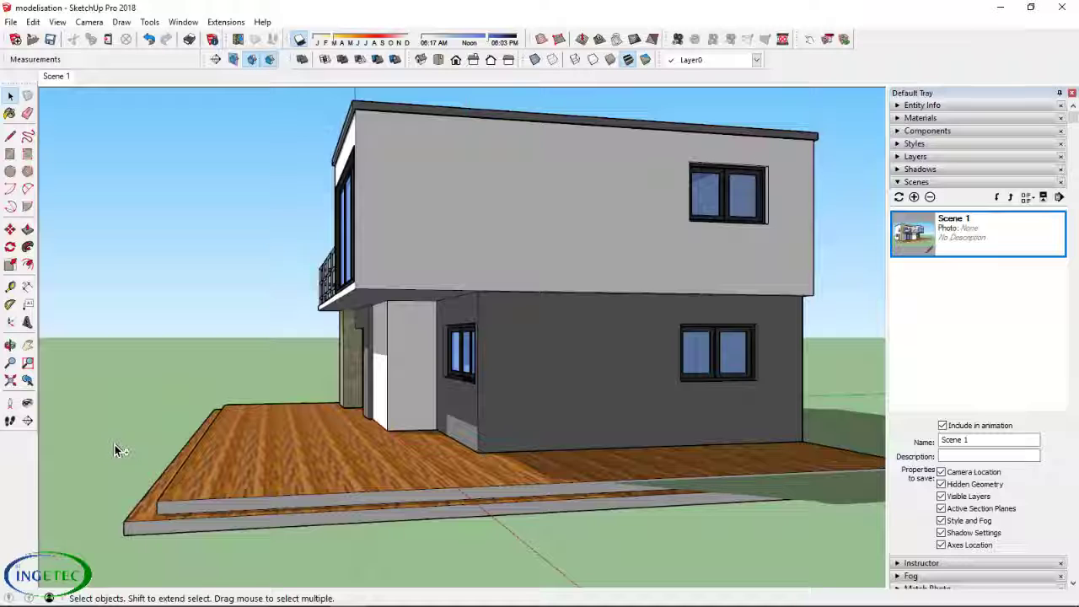
# Select everything and move the house 30 cm up the blue axis, then deselect it.
pyautogui.hotkey('ctrl', 'a')
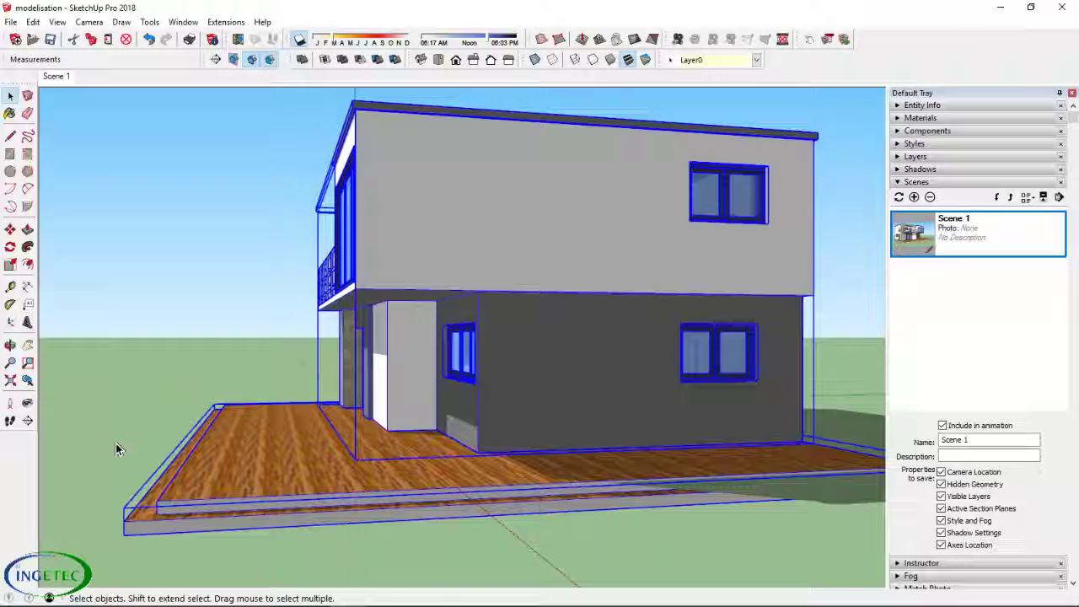
pyautogui.press('m')
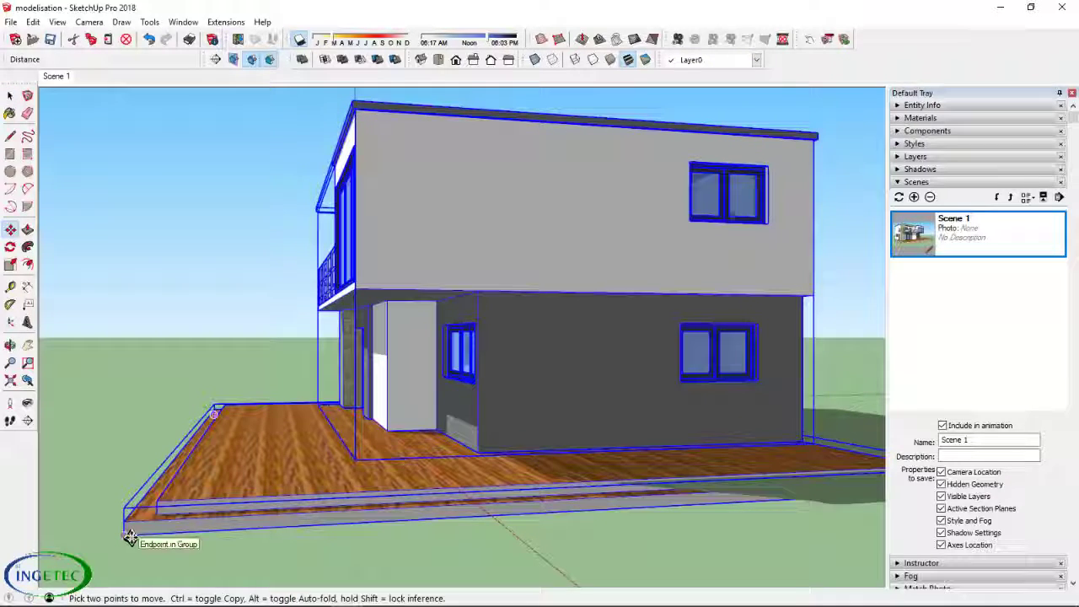
pyautogui.click(128, 537)
pyautogui.write('30')
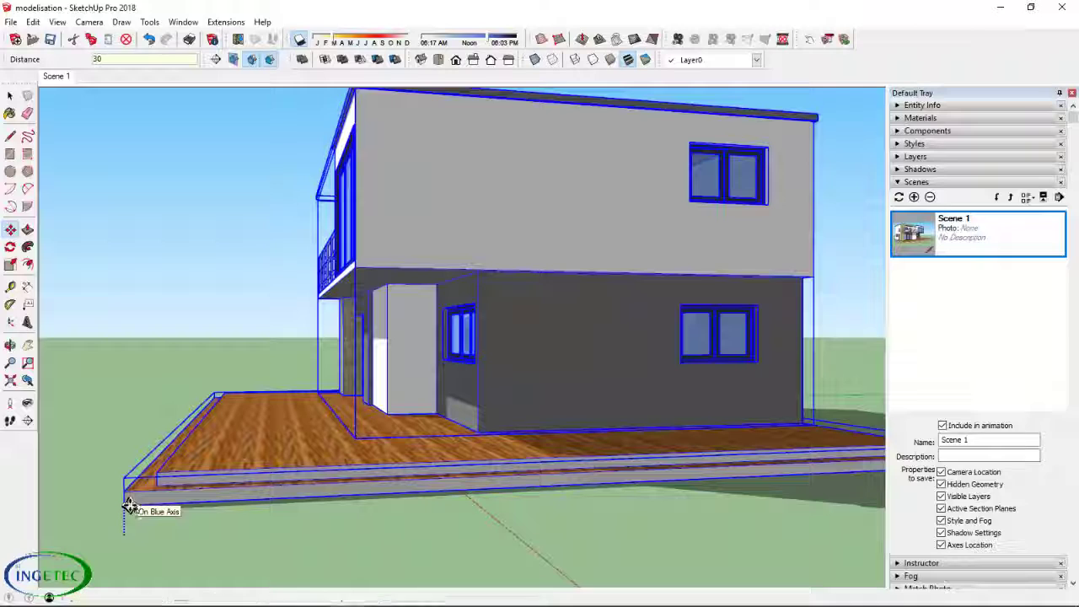
pyautogui.press('Return')
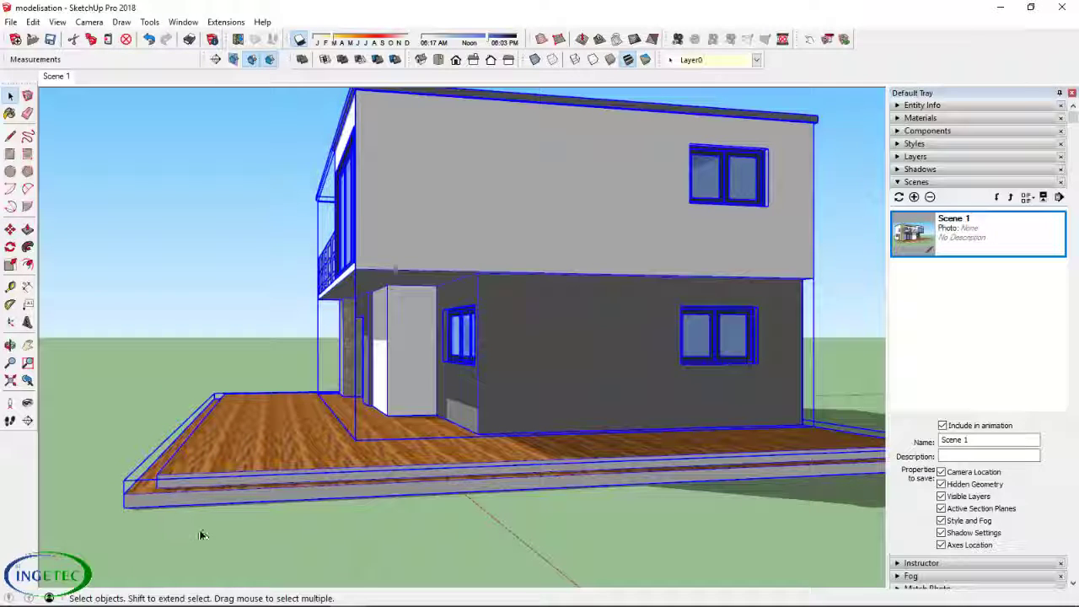
pyautogui.click(201, 535)
pyautogui.moveTo(561, 469)
pyautogui.mouseDown(button='middle')
pyautogui.moveTo(458, 464)
pyautogui.moveTo(436, 475)
pyautogui.mouseUp(button='middle')
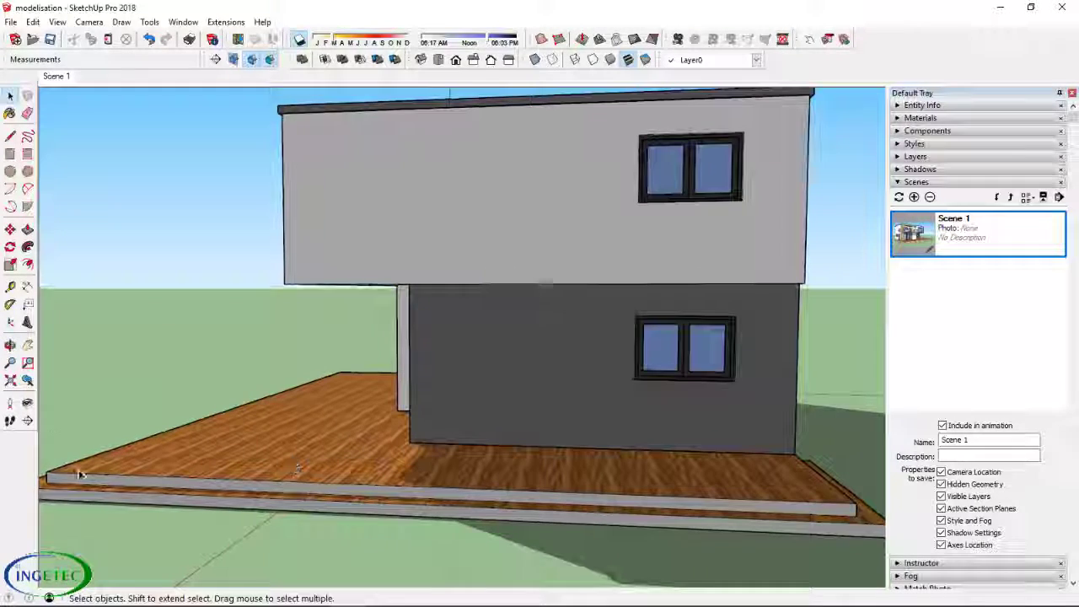
# Frame an eye-level view of the house's plain side and shift the shadow time toward evening.
pyautogui.moveTo(575, 453); pyautogui.dragTo(434, 445, button='middle')
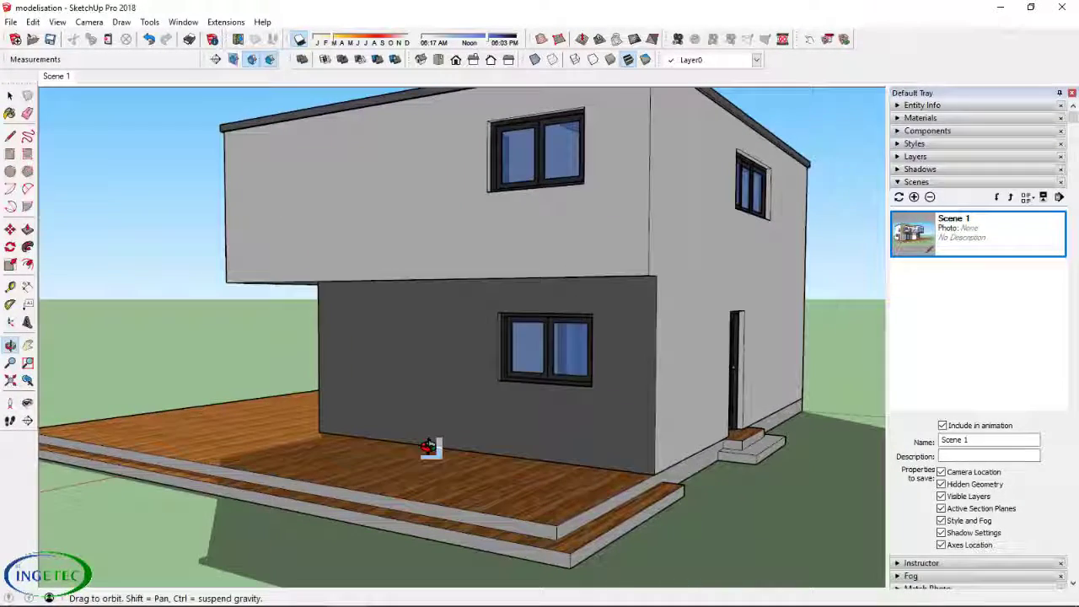
pyautogui.click(10, 403)
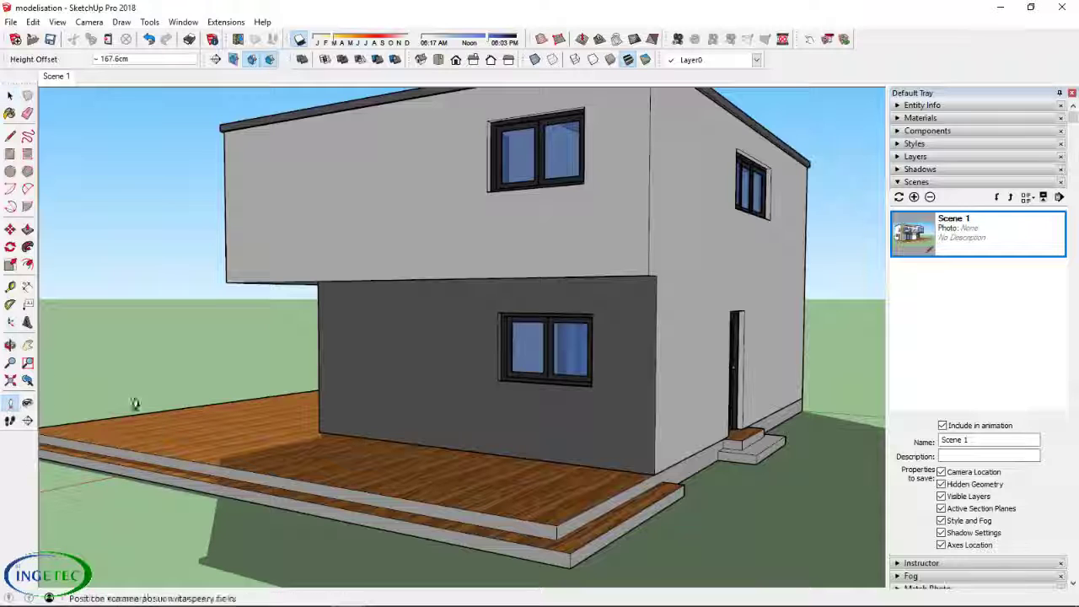
pyautogui.click(545, 578)
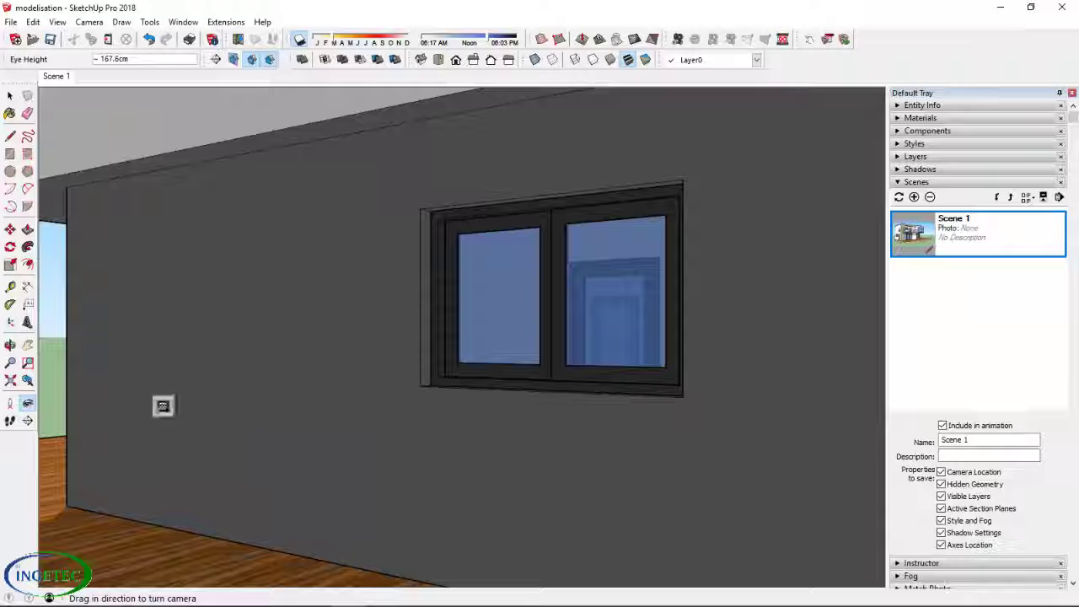
pyautogui.moveTo(560, 323)
pyautogui.mouseDown()
pyautogui.moveTo(523, 551)
pyautogui.moveTo(477, 468)
pyautogui.mouseUp()
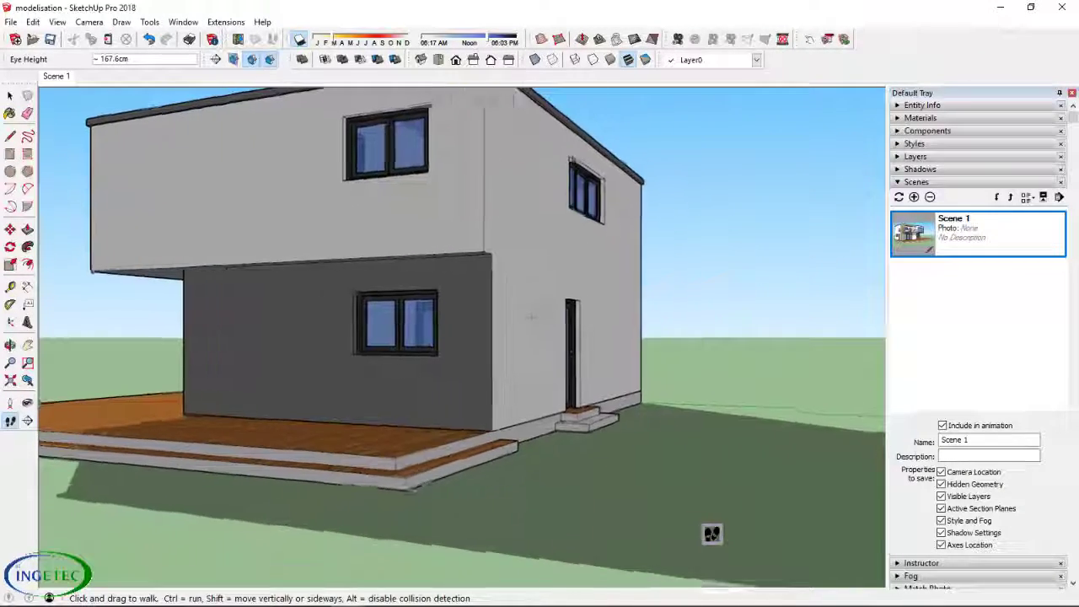
pyautogui.moveTo(477, 467)
pyautogui.mouseDown(button='middle')
pyautogui.moveTo(217, 429)
pyautogui.moveTo(231, 427)
pyautogui.mouseUp(button='middle')
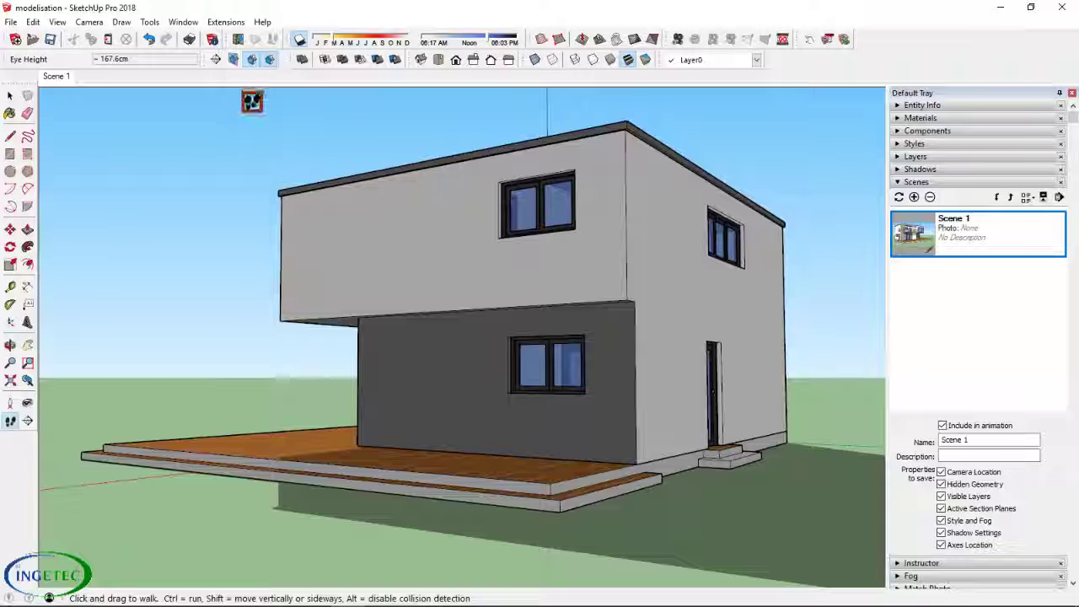
pyautogui.moveTo(487, 42); pyautogui.dragTo(450, 39)
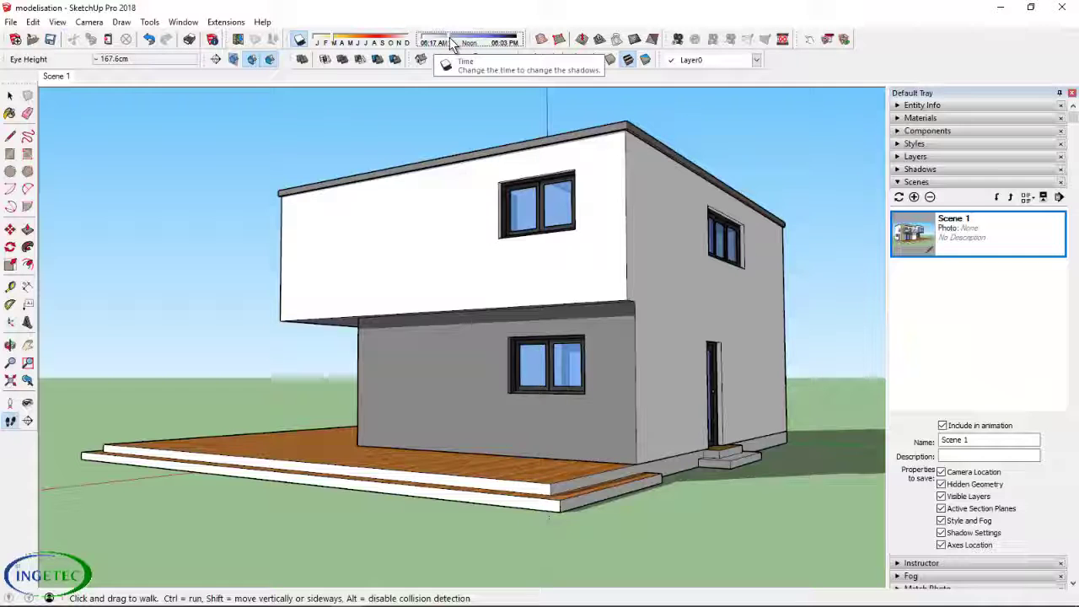
pyautogui.moveTo(452, 42)
pyautogui.mouseDown()
pyautogui.moveTo(510, 42)
pyautogui.moveTo(446, 39)
pyautogui.mouseUp()
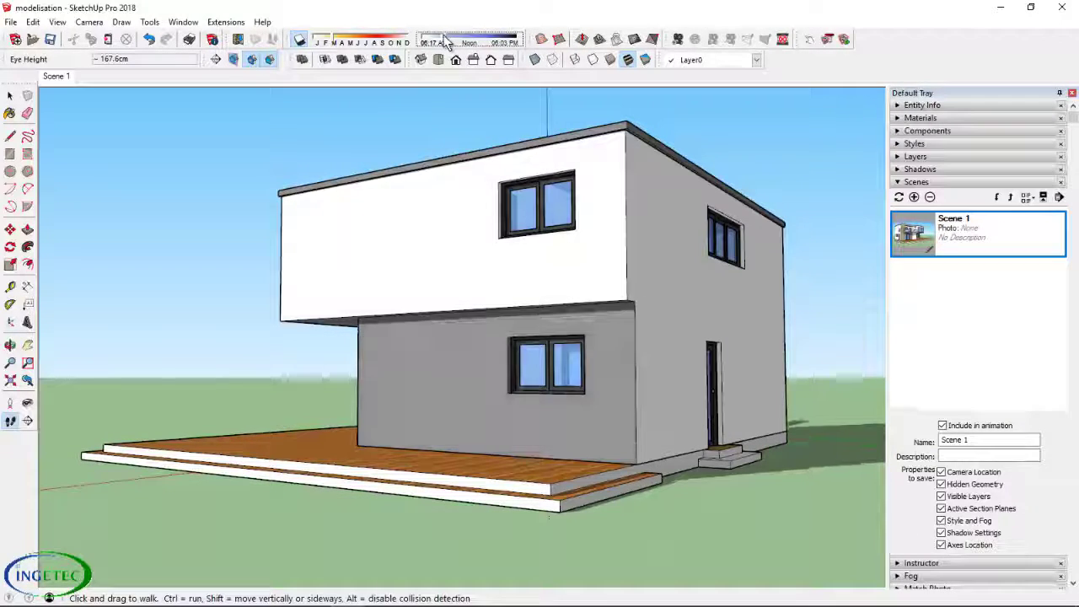
# Add Scene 2, then orbit to the plain side and brighten the walls with the time slider.
pyautogui.click(914, 198)
pyautogui.doubleClick(935, 243)
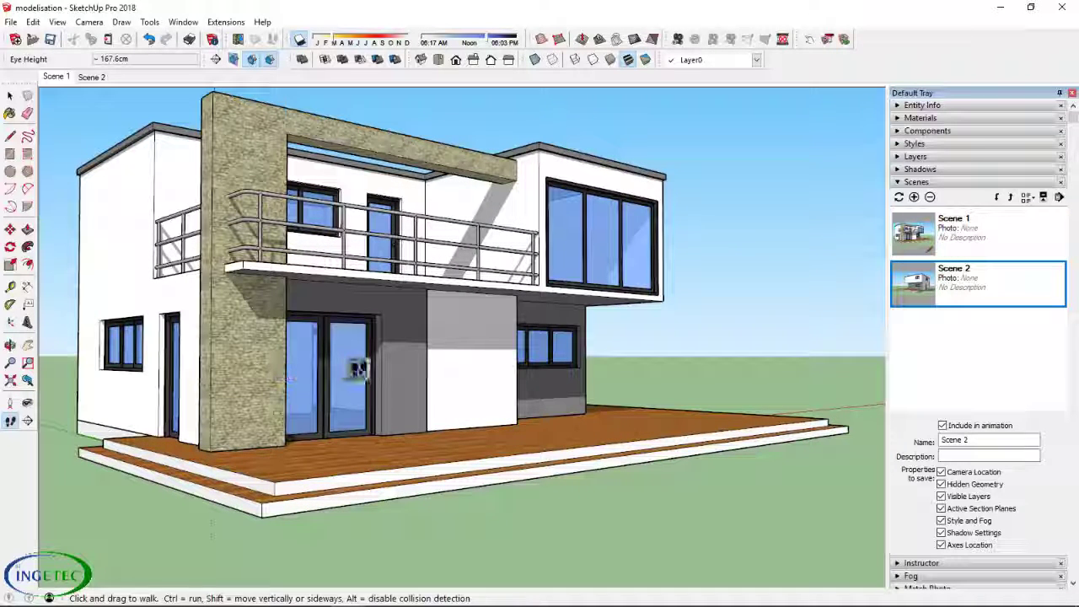
pyautogui.press('l')
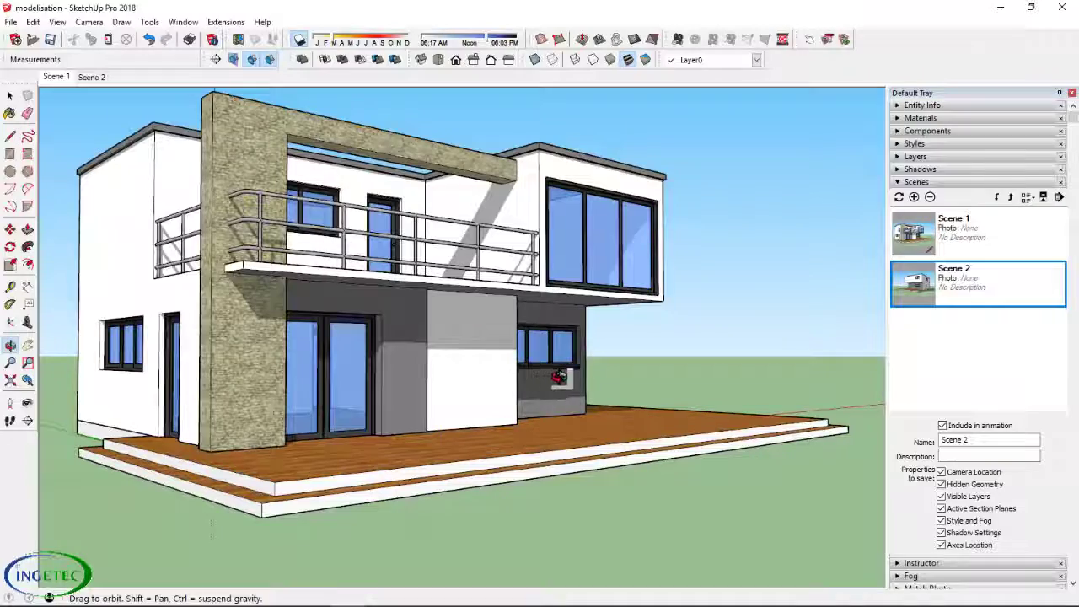
pyautogui.moveTo(559, 377)
pyautogui.mouseDown()
pyautogui.moveTo(443, 393)
pyautogui.moveTo(153, 403)
pyautogui.moveTo(486, 401)
pyautogui.moveTo(473, 410)
pyautogui.moveTo(486, 418)
pyautogui.moveTo(326, 415)
pyautogui.moveTo(404, 405)
pyautogui.moveTo(358, 400)
pyautogui.moveTo(367, 405)
pyautogui.mouseUp()
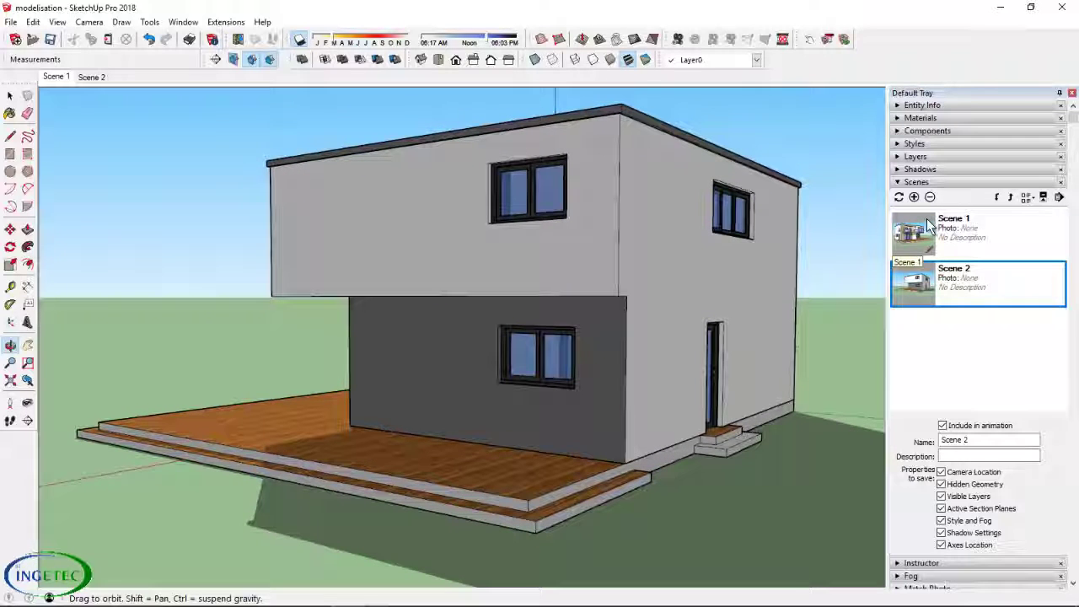
pyautogui.moveTo(487, 46); pyautogui.dragTo(456, 42)
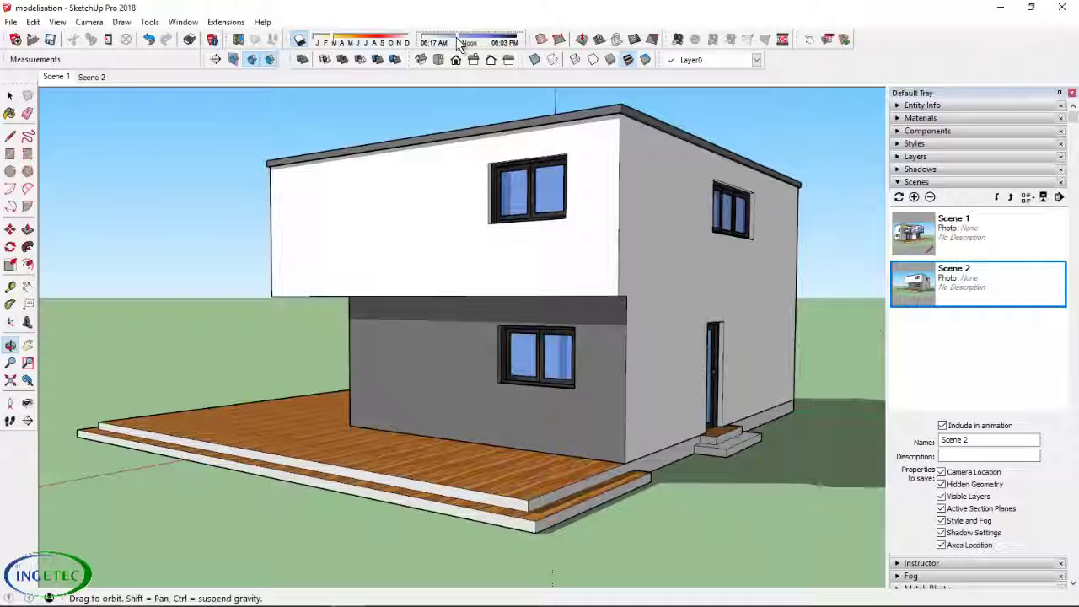
# Update Scene 2 with the new view and lighting, then preview Scene 1 and Scene 2.
pyautogui.click(900, 196)
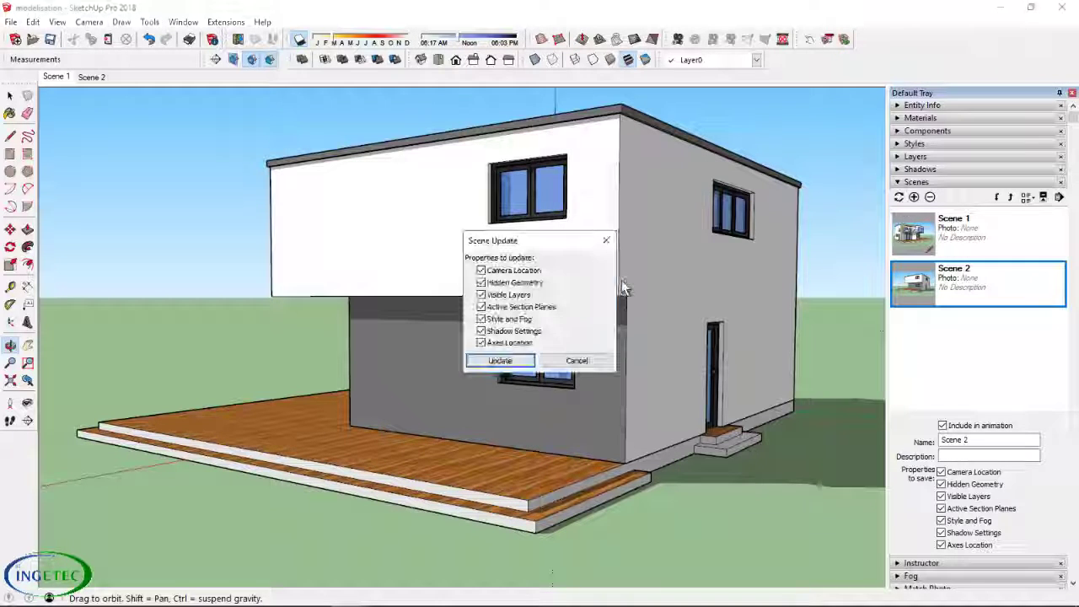
pyautogui.click(496, 358)
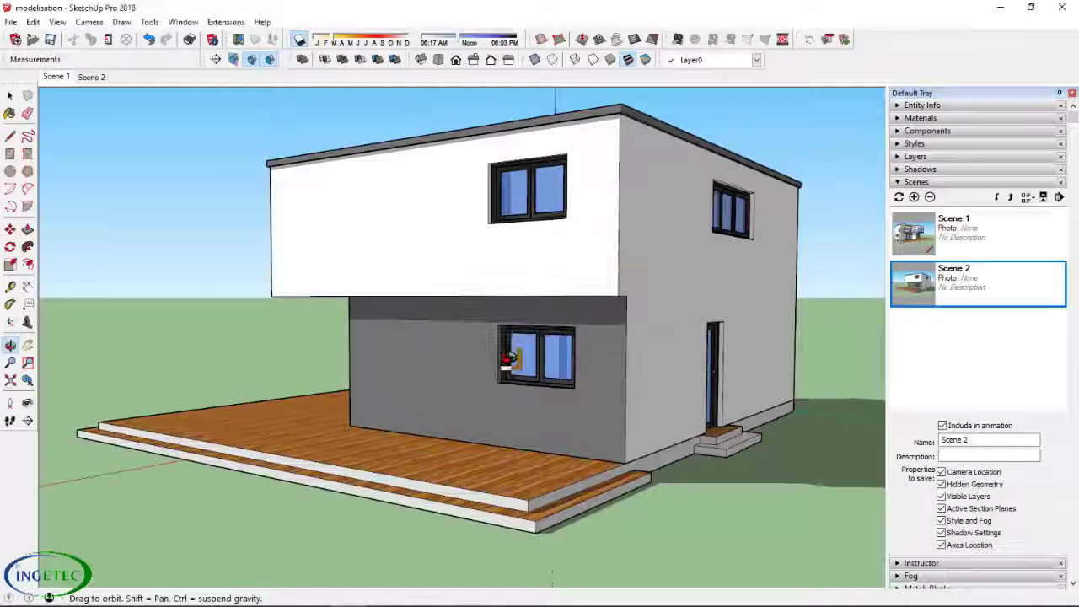
pyautogui.click(944, 242)
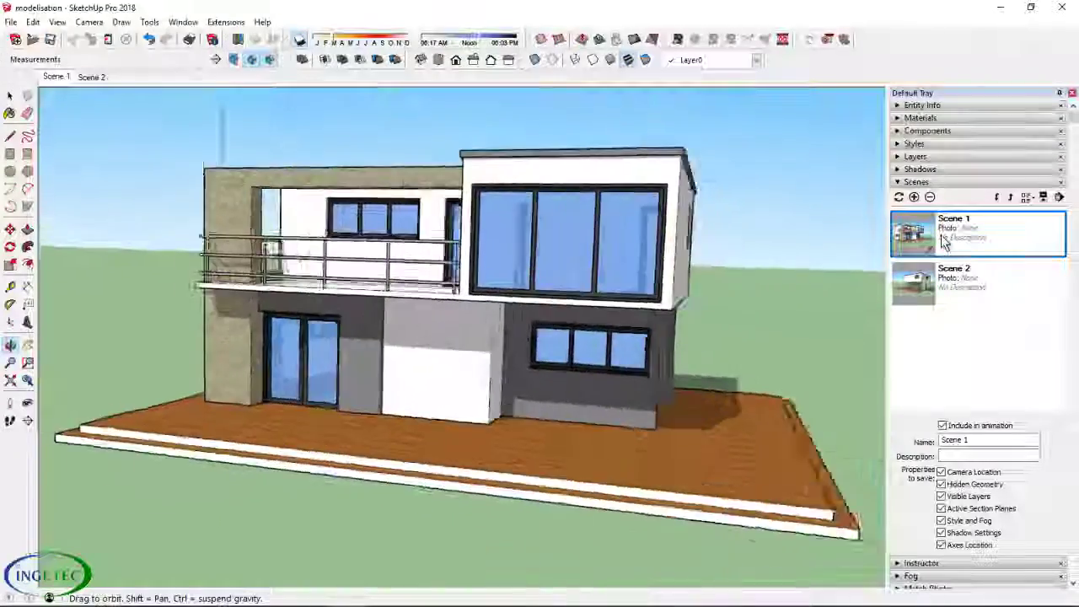
pyautogui.click(961, 259)
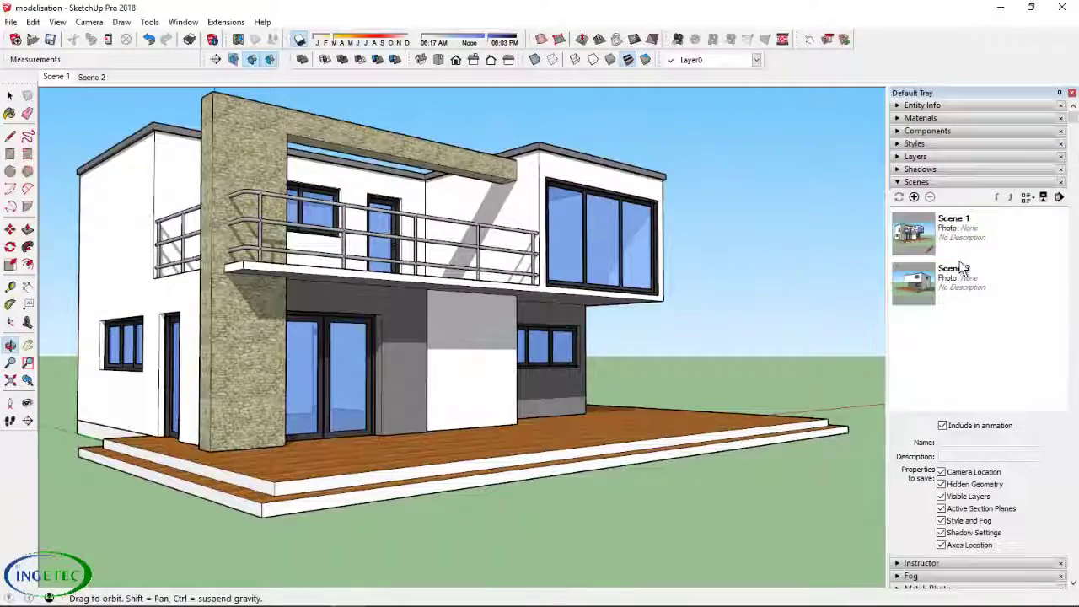
pyautogui.click(966, 278)
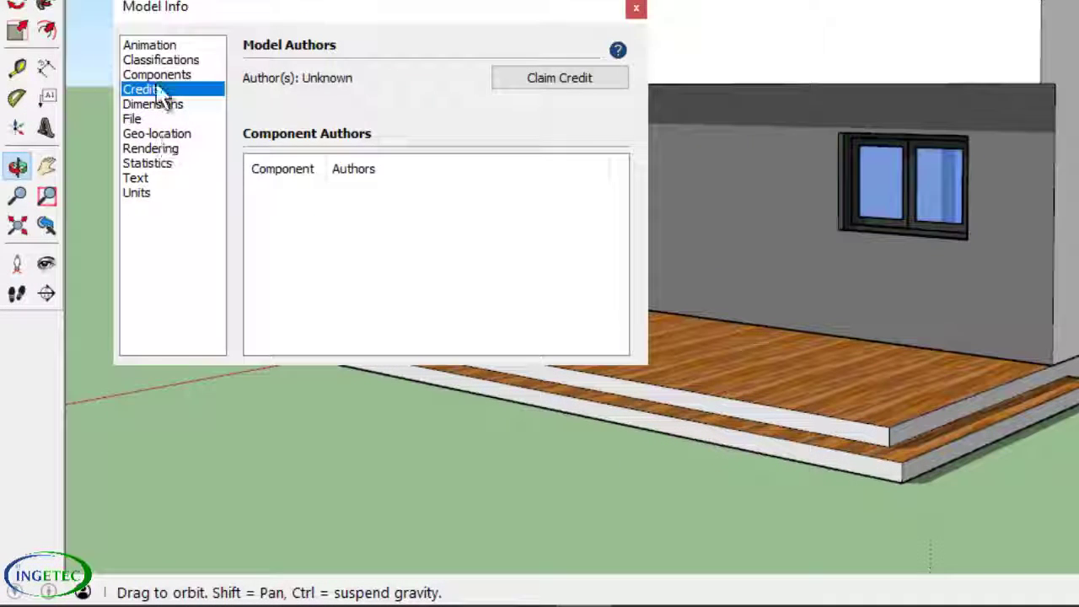
# Set the scene transition time to 30 seconds in Model Info > Animation.
pyautogui.click(161, 47)
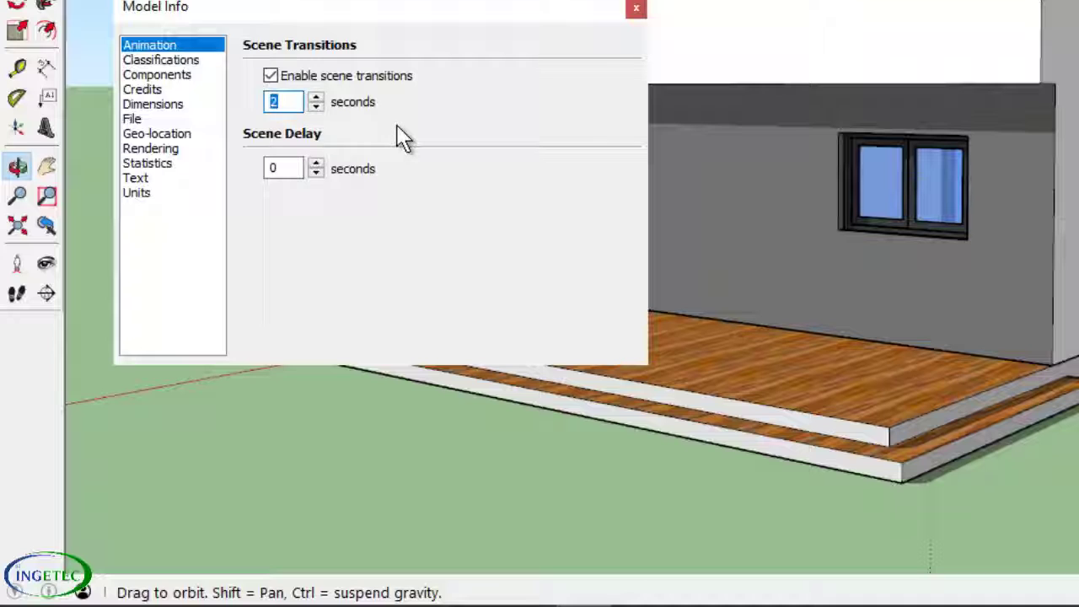
pyautogui.write('30')
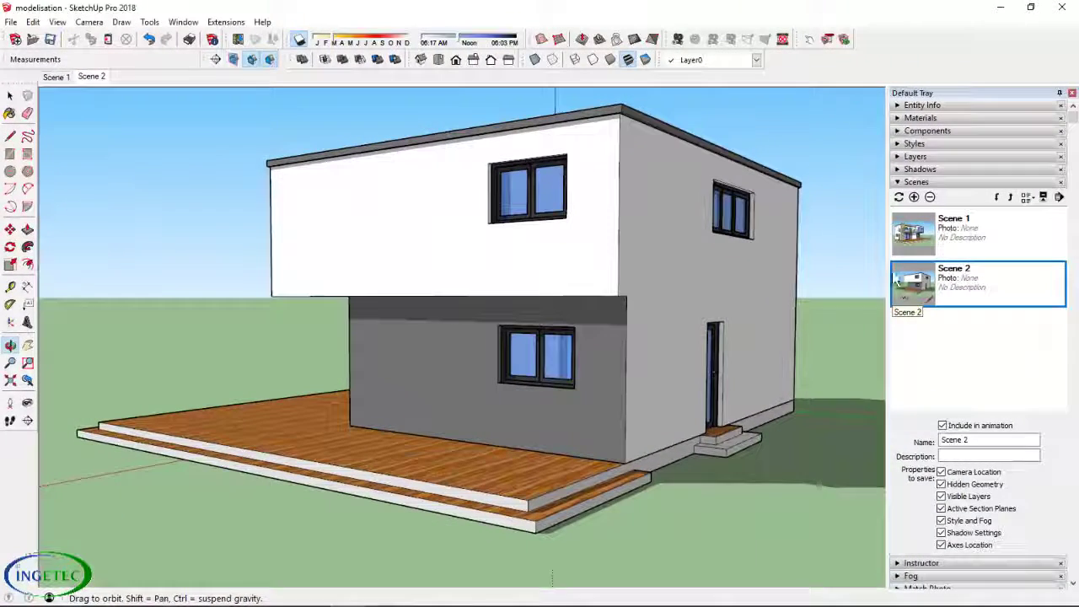
pyautogui.click(933, 235)
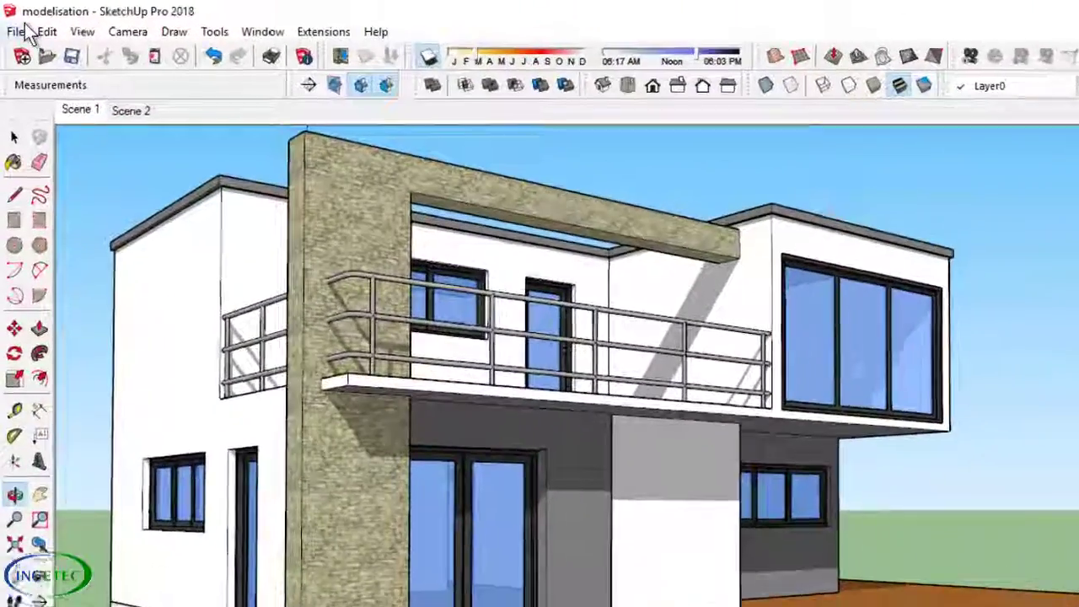
# Start a File > Export > Animation > Video export and begin naming the file 'Modern h'.
pyautogui.click(14, 23)
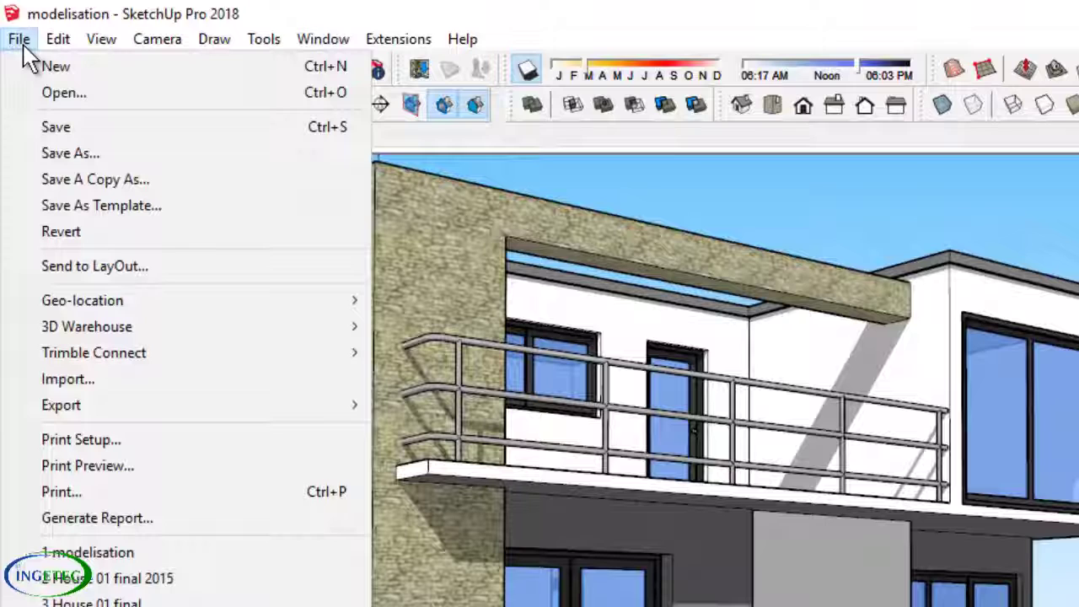
pyautogui.moveTo(61, 405)
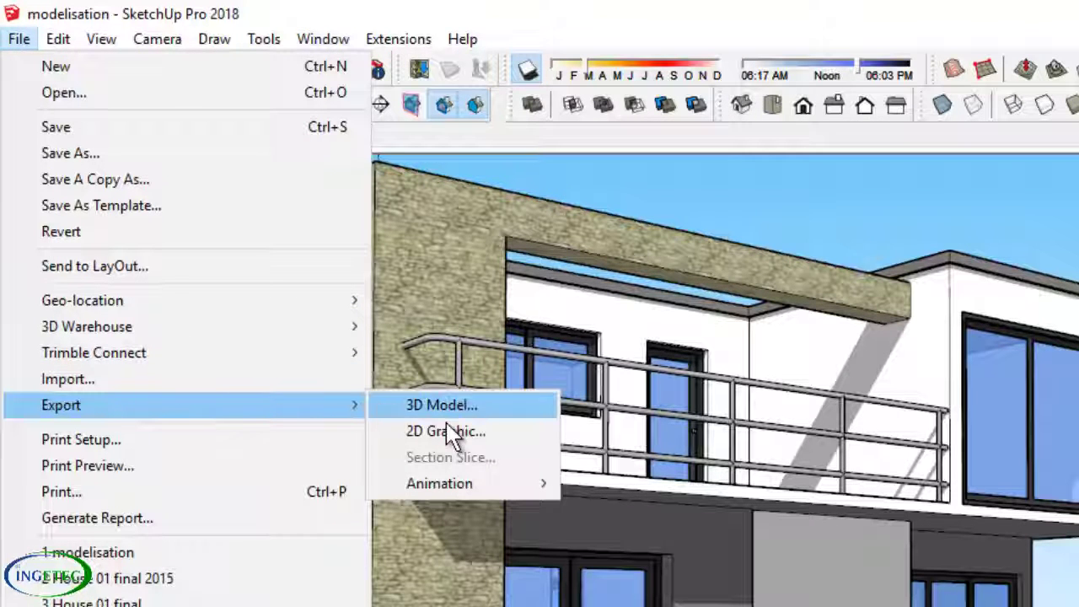
pyautogui.moveTo(439, 484)
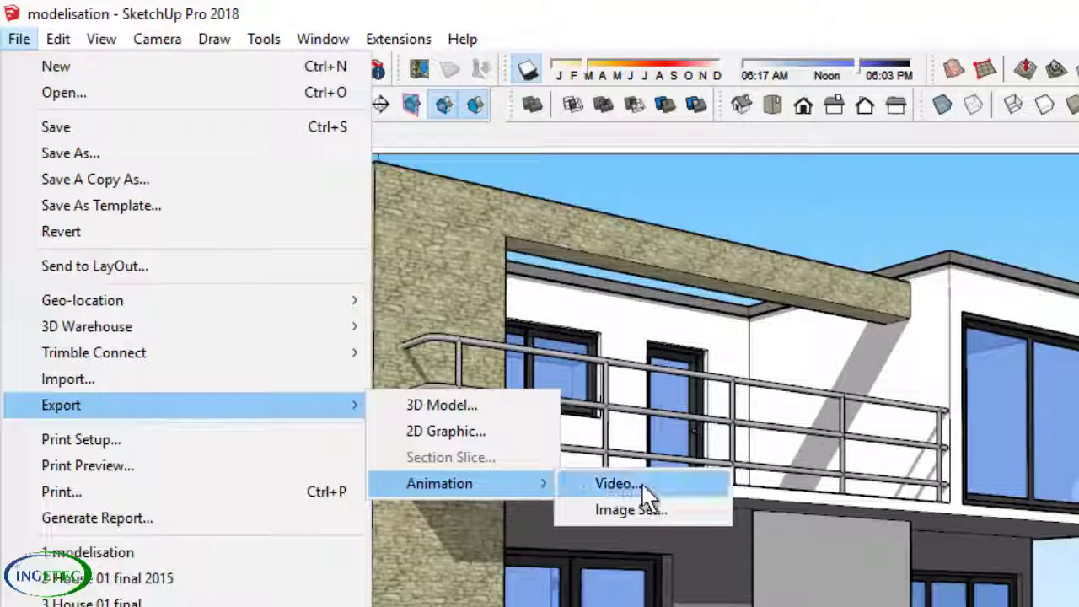
pyautogui.click(643, 488)
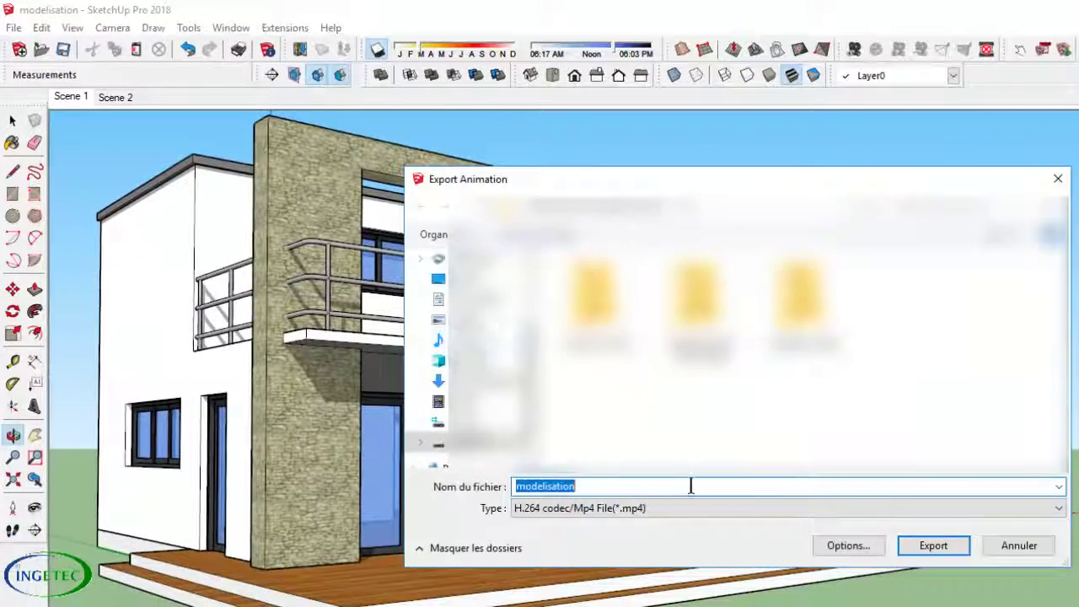
pyautogui.write('Moder')
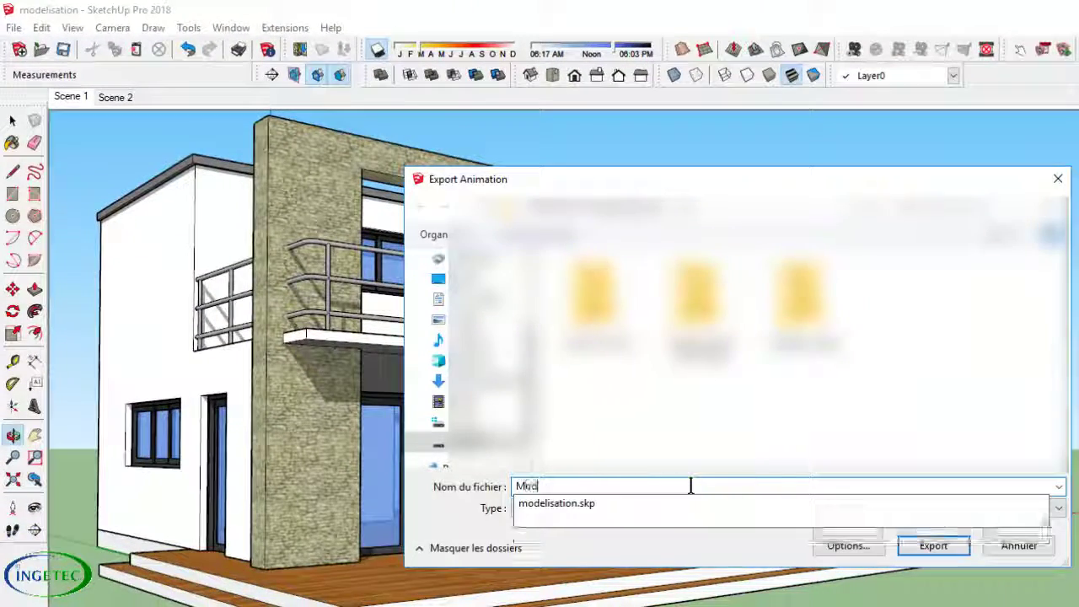
pyautogui.write('n hou')
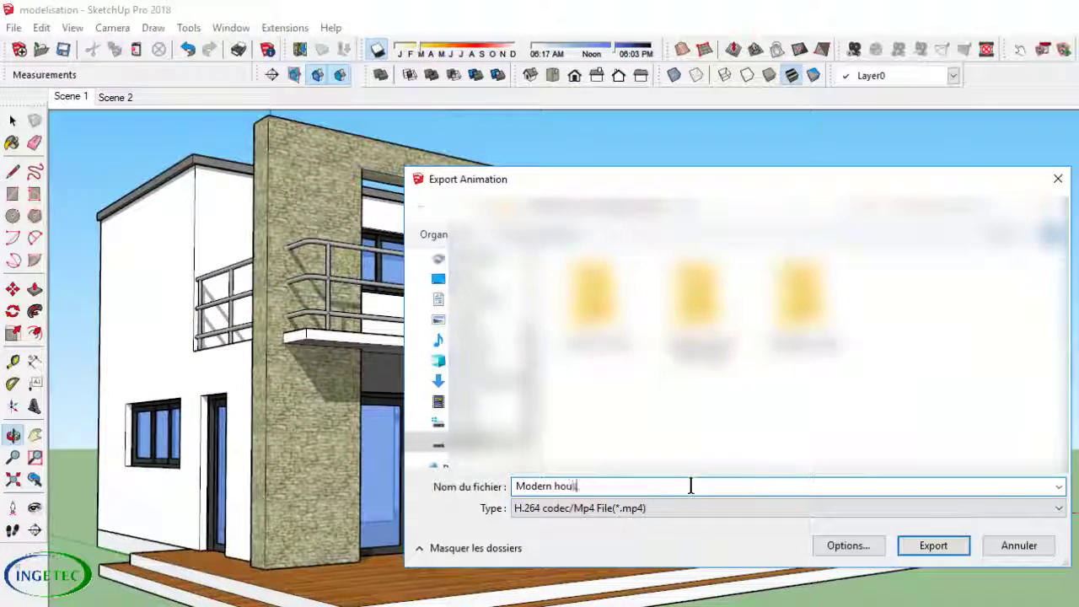